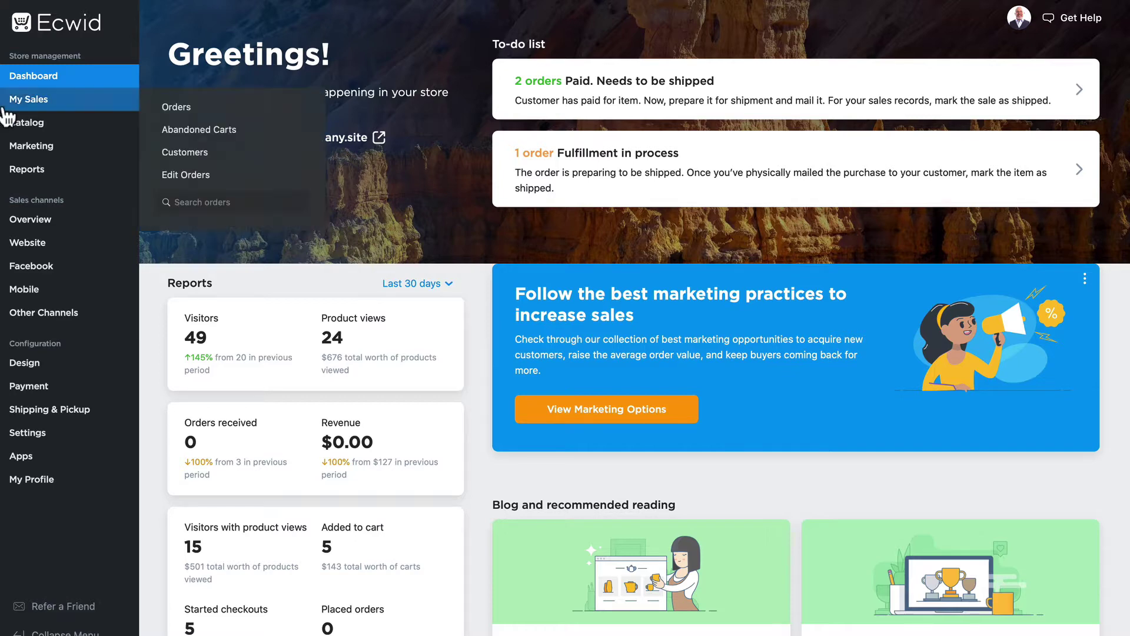
Step: Open Ecwid's Website channel, pick a platform, and open the Squarespace setup guide
click(28, 247)
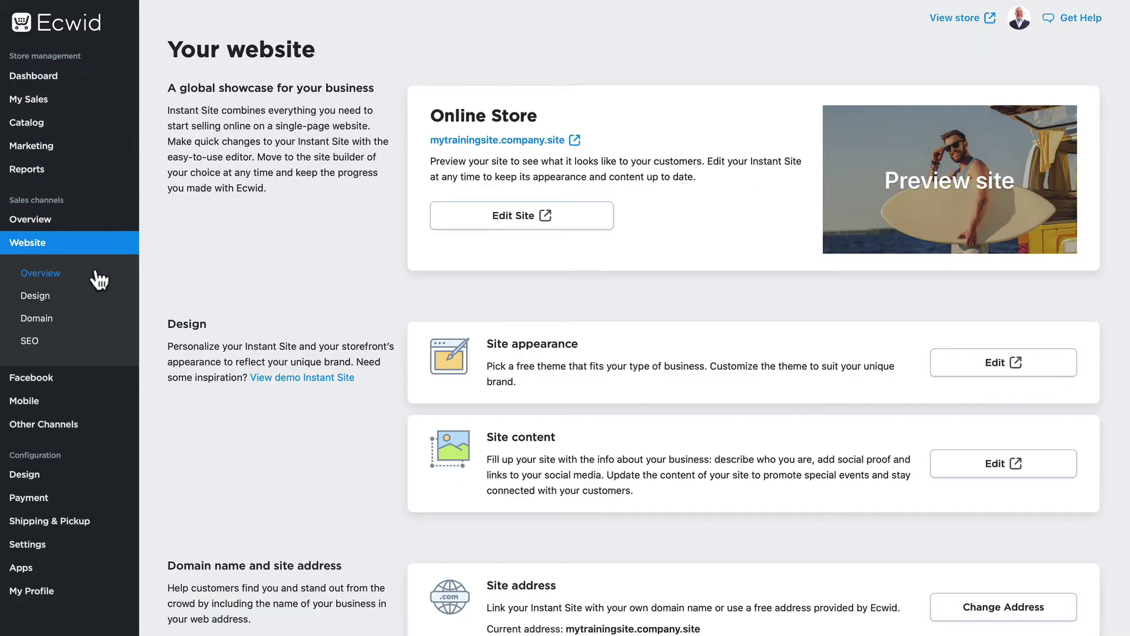
scroll(264, 283, down, 12)
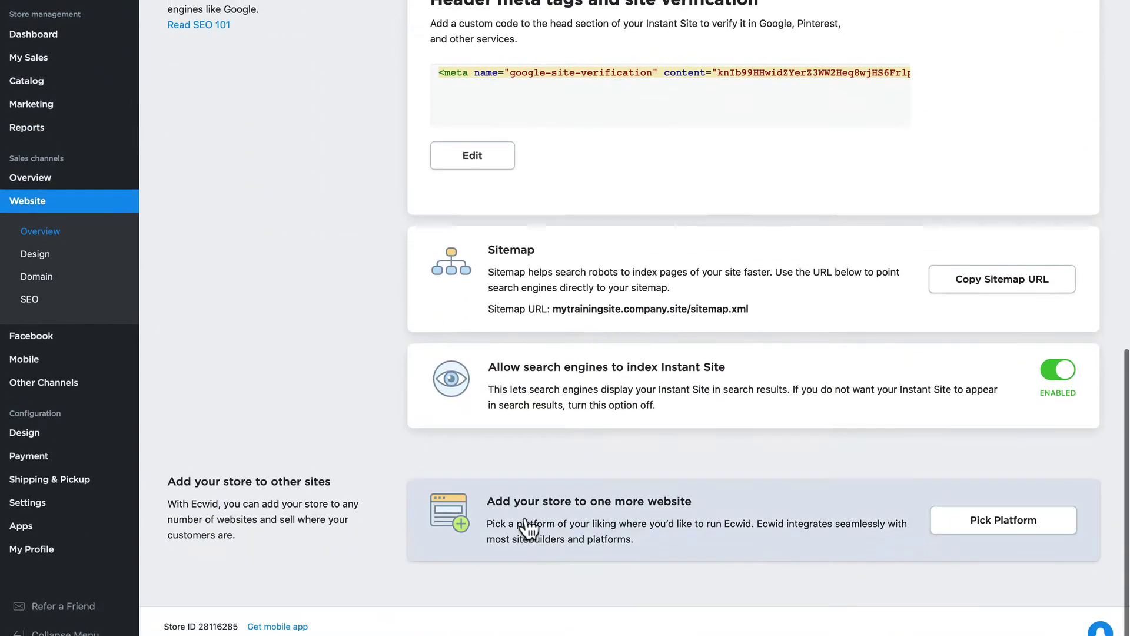
click(1008, 531)
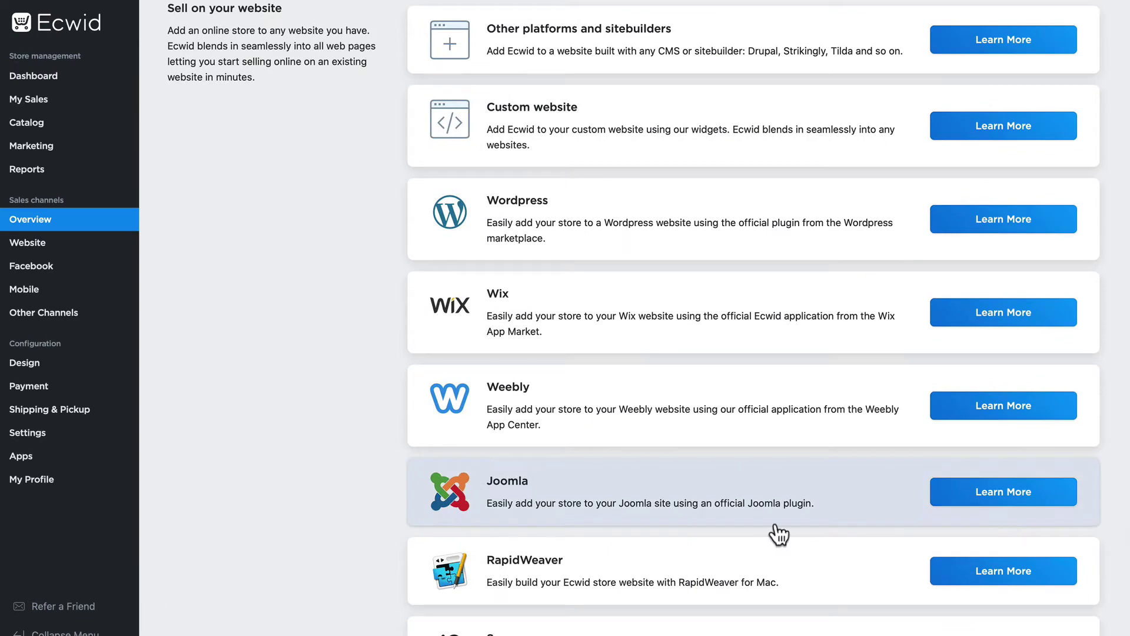
scroll(777, 530, down, 5)
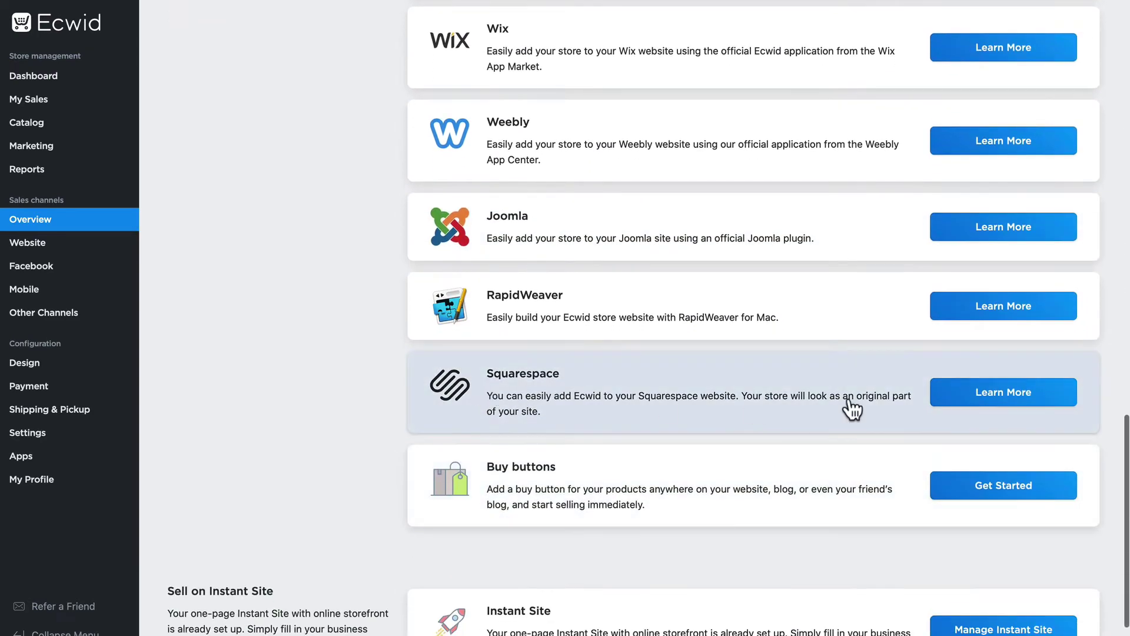
click(1017, 394)
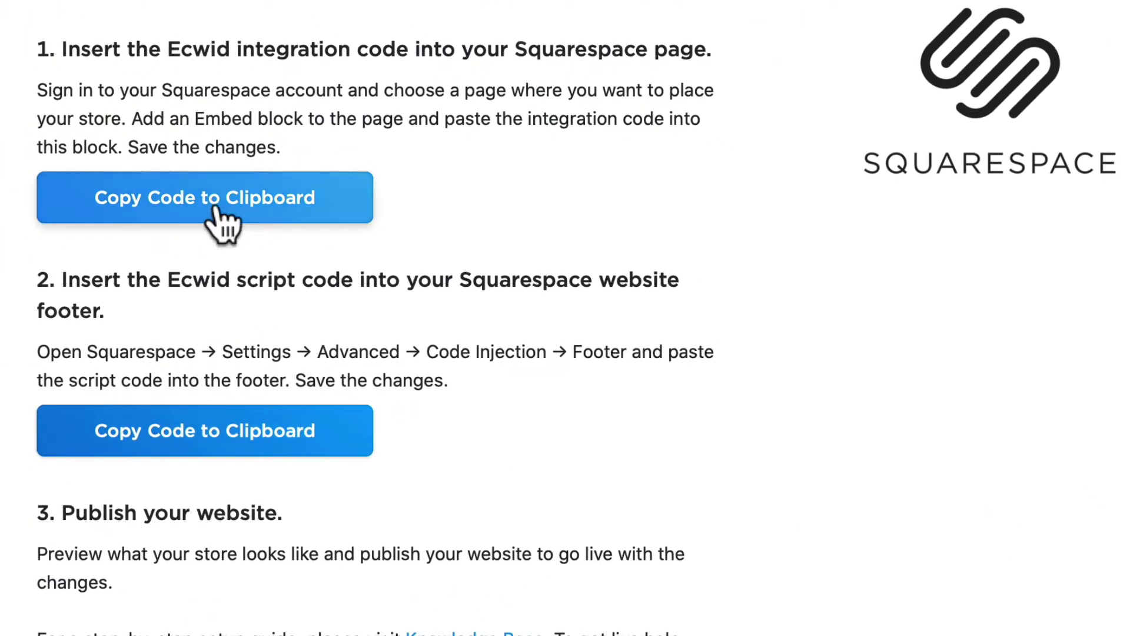
Step: Copy the store's integration code, then add a blank Main Navigation page named 'Store'
click(218, 212)
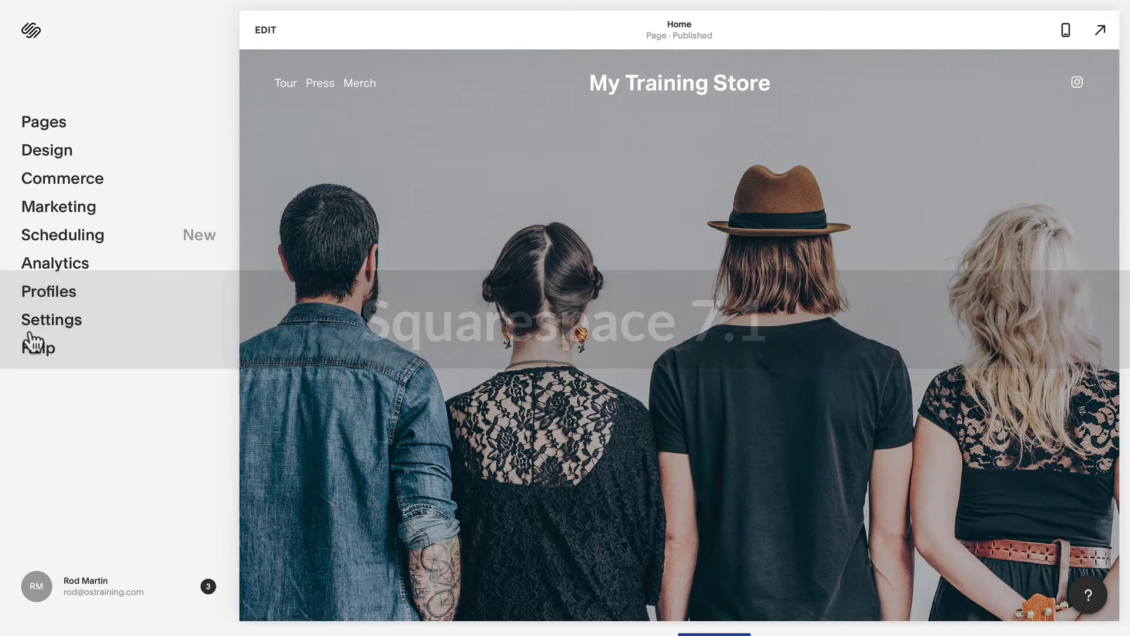
click(40, 125)
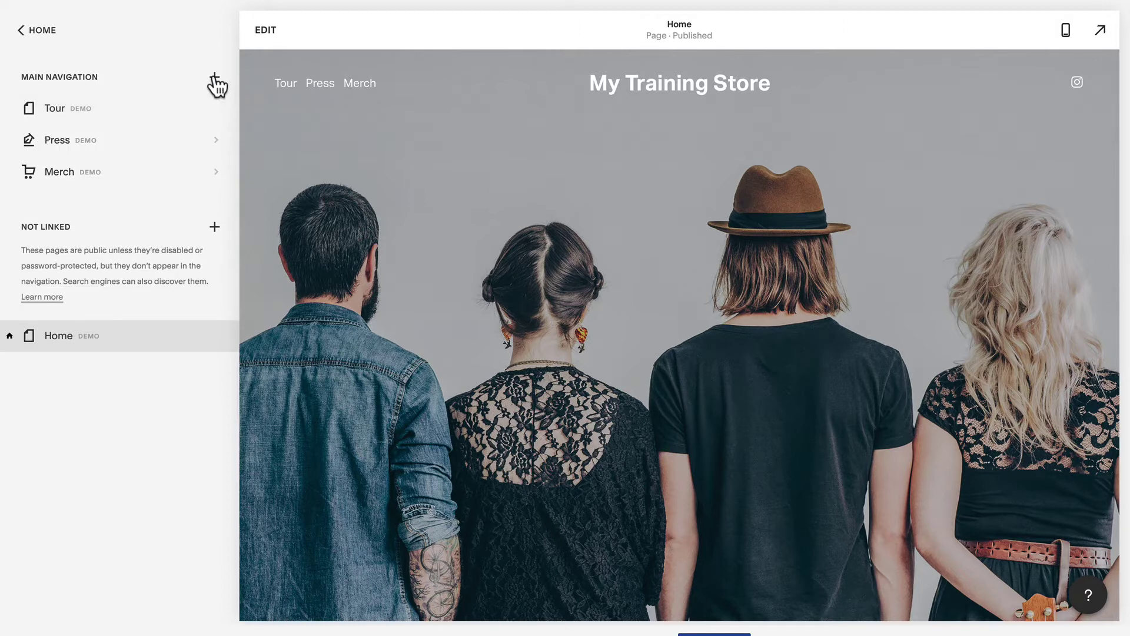
click(215, 79)
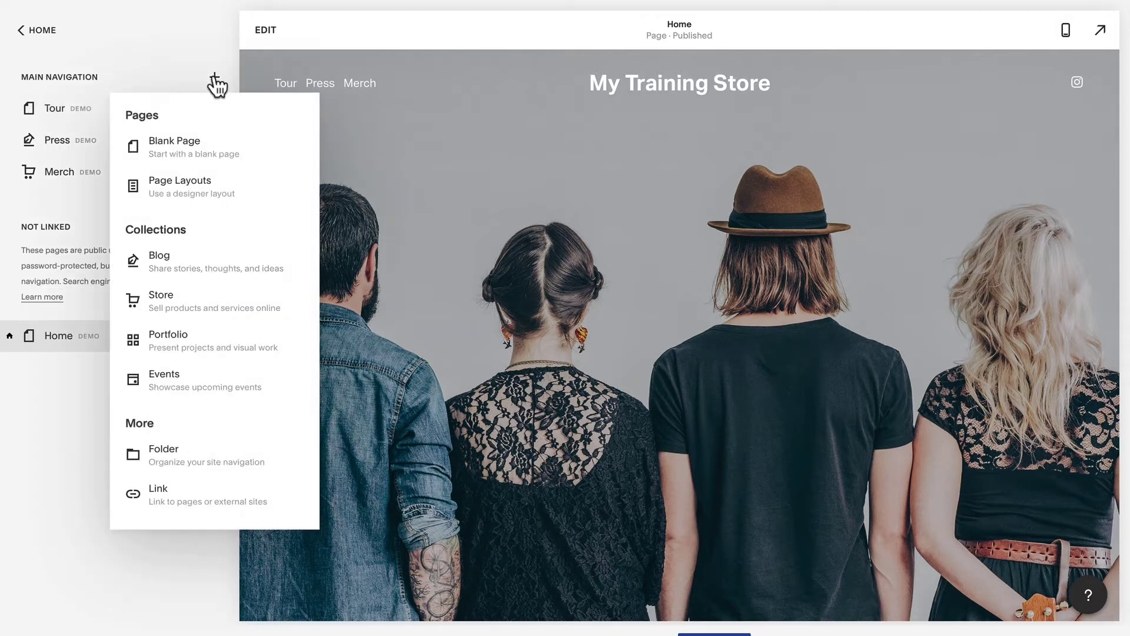
click(174, 147)
text(Store)
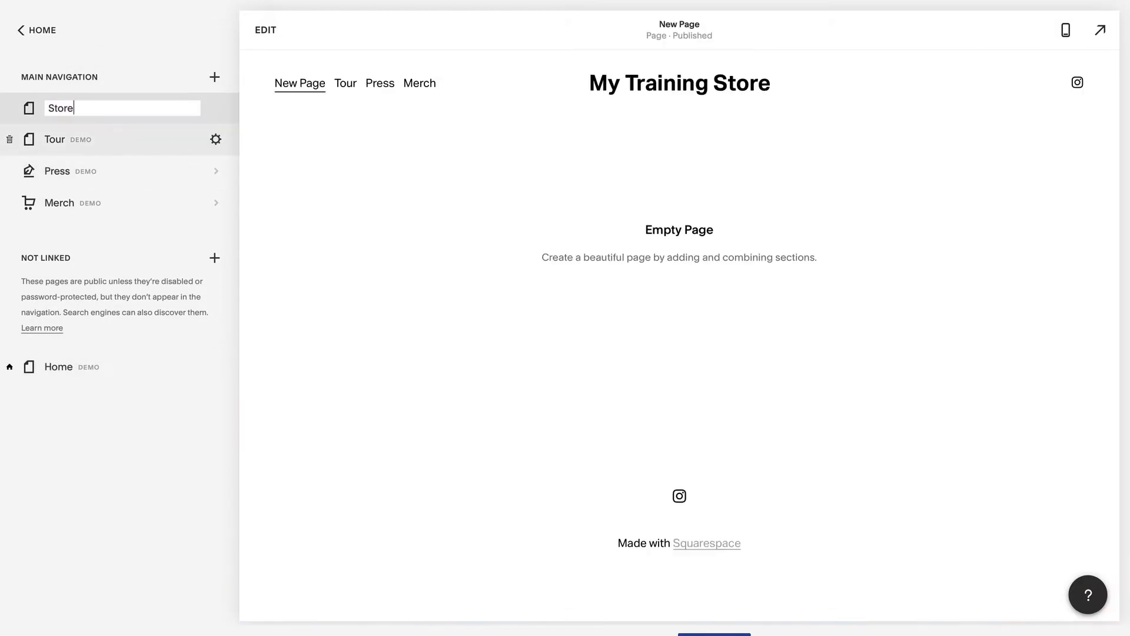
click(683, 229)
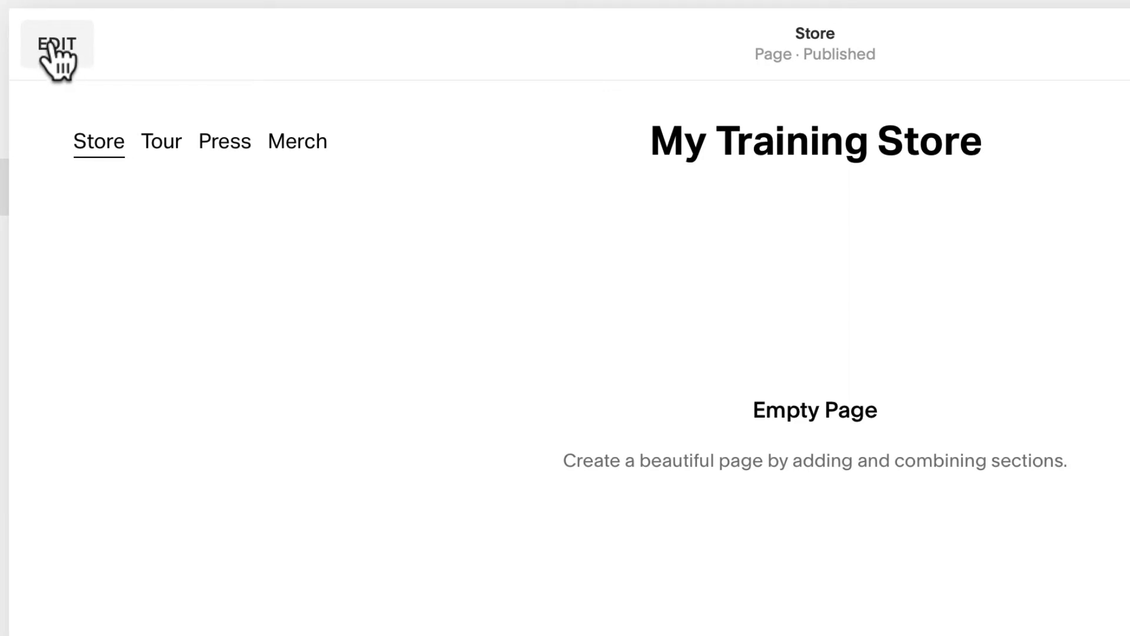
Step: Add a blank section with a Code block to the Store page
click(52, 45)
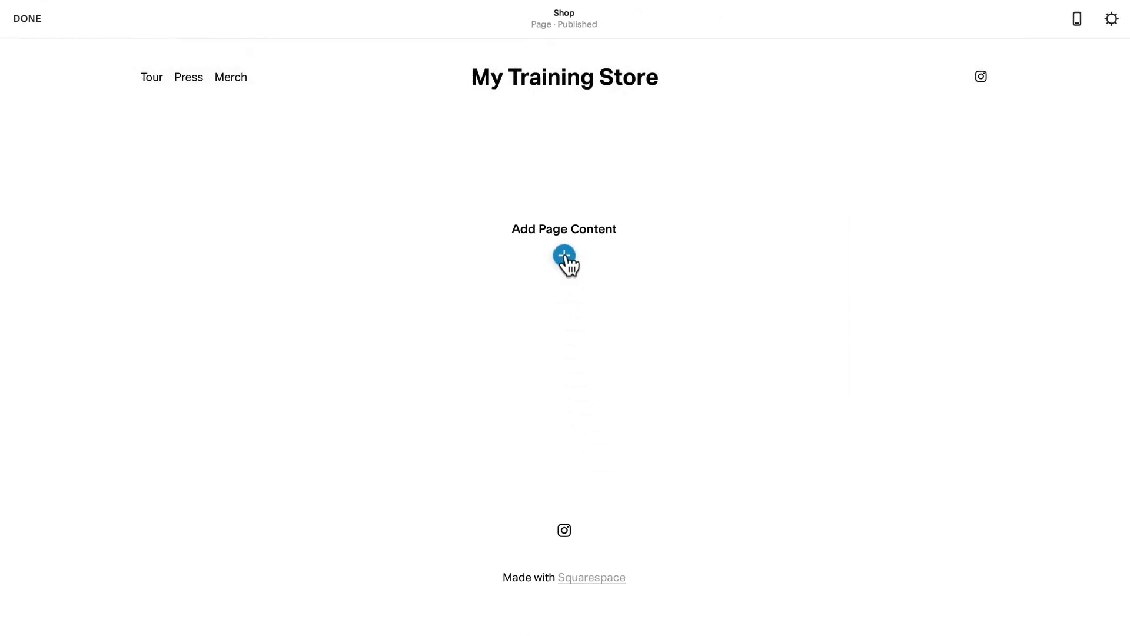
click(565, 256)
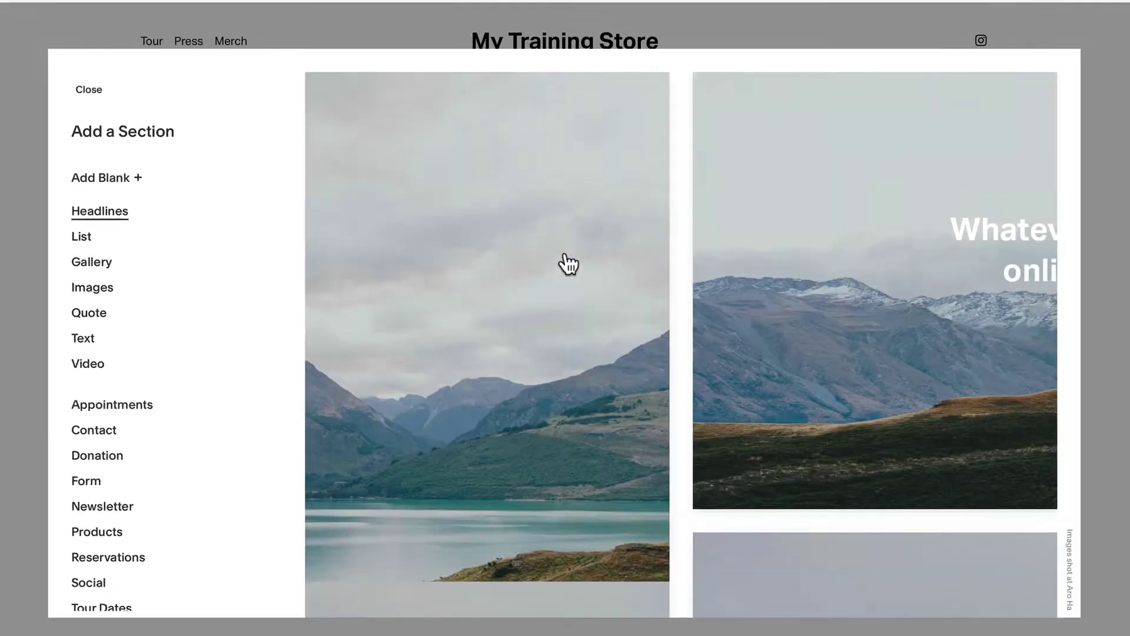
click(106, 200)
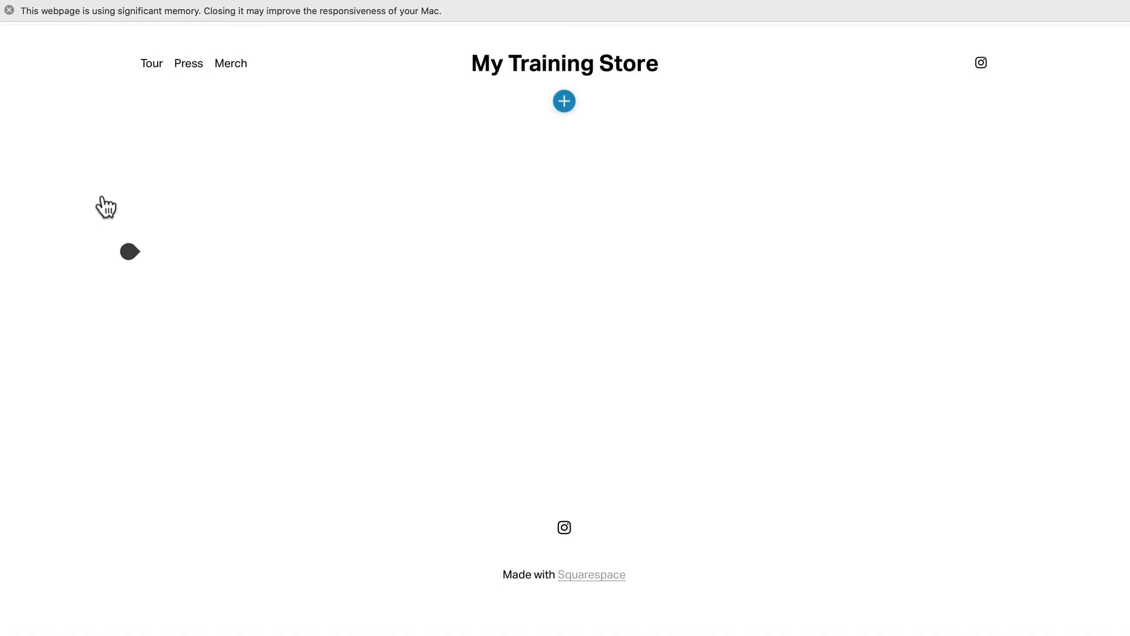
click(129, 277)
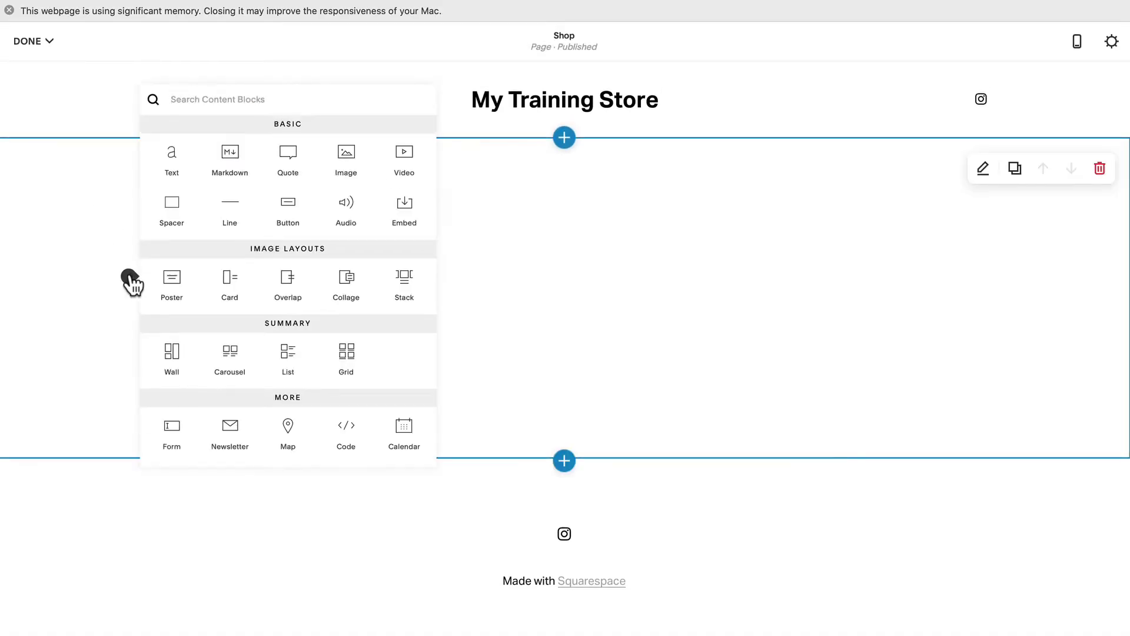
click(347, 434)
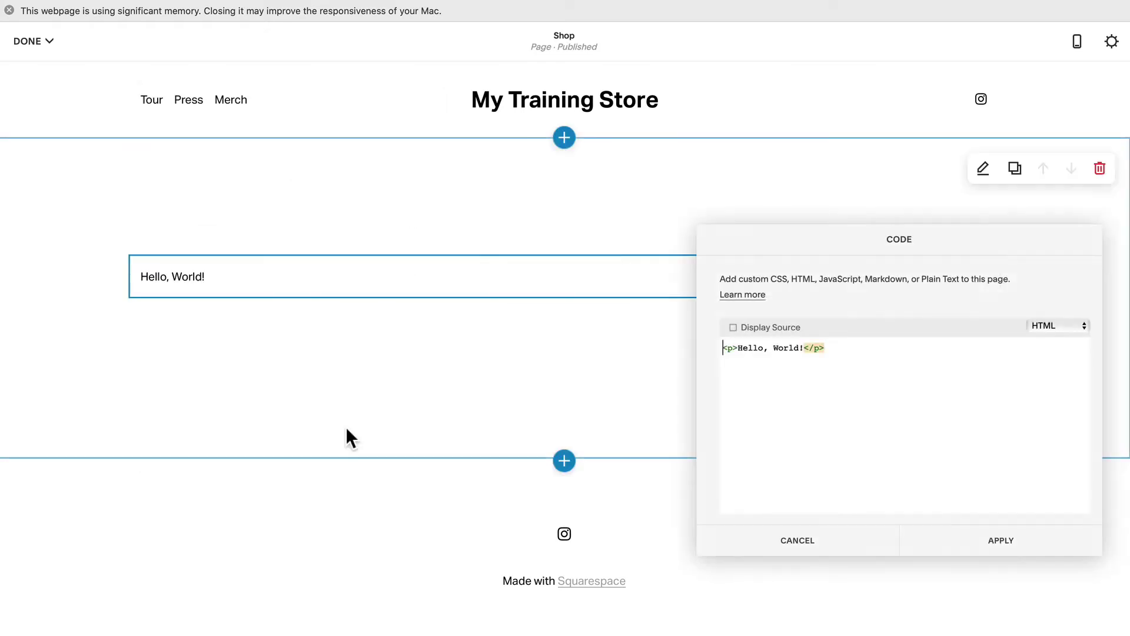
Step: Replace the sample Hello, World! code with the Ecwid store div and apply it
key(super+a)
text(<div id='my-store-28116285'></div>)
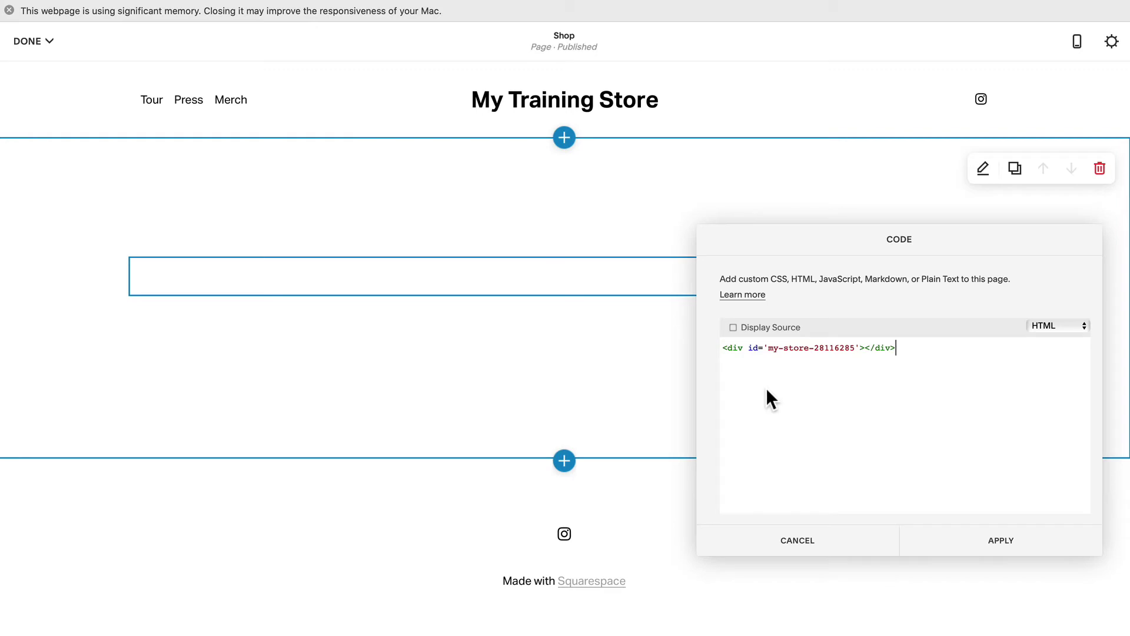
click(1002, 542)
click(30, 40)
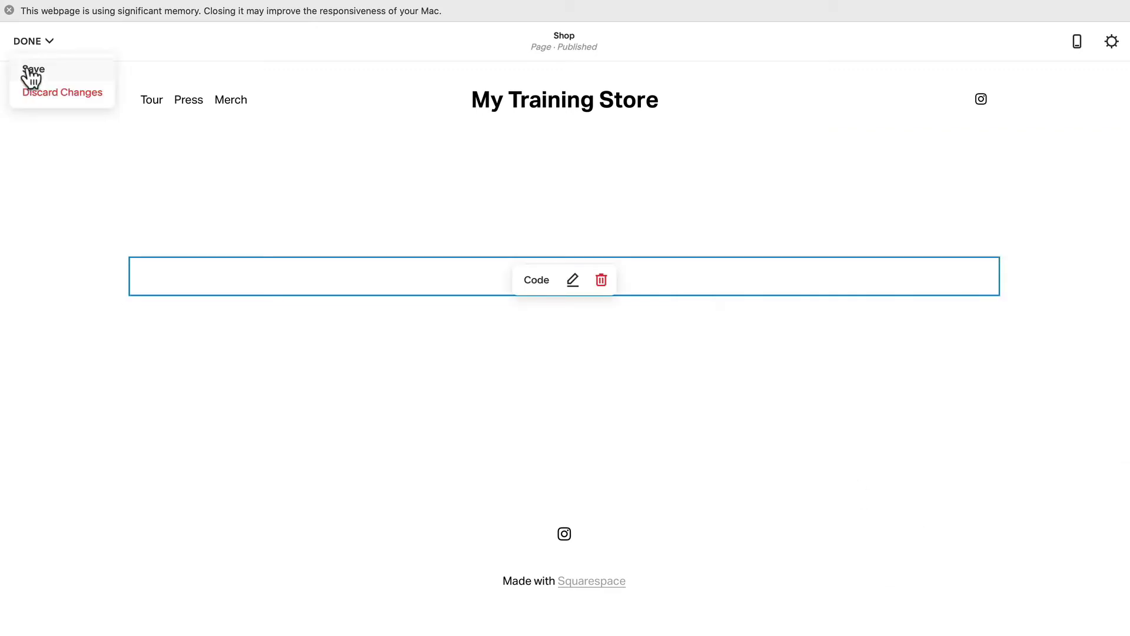
Step: Save the Store page, then copy Ecwid's step 2 footer script code
click(30, 71)
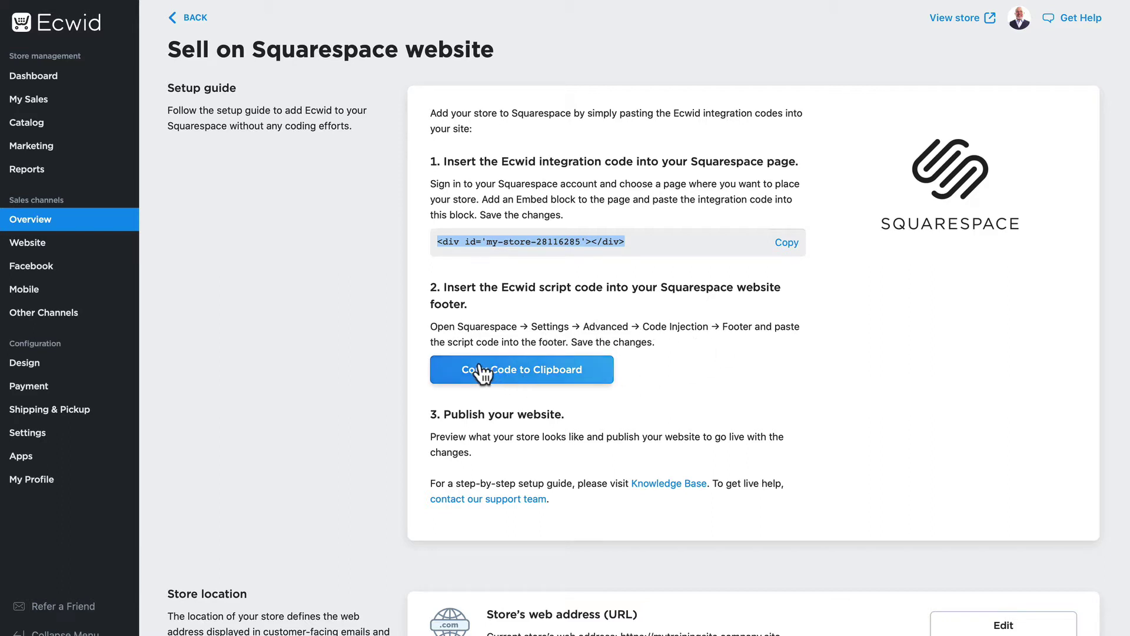
click(518, 374)
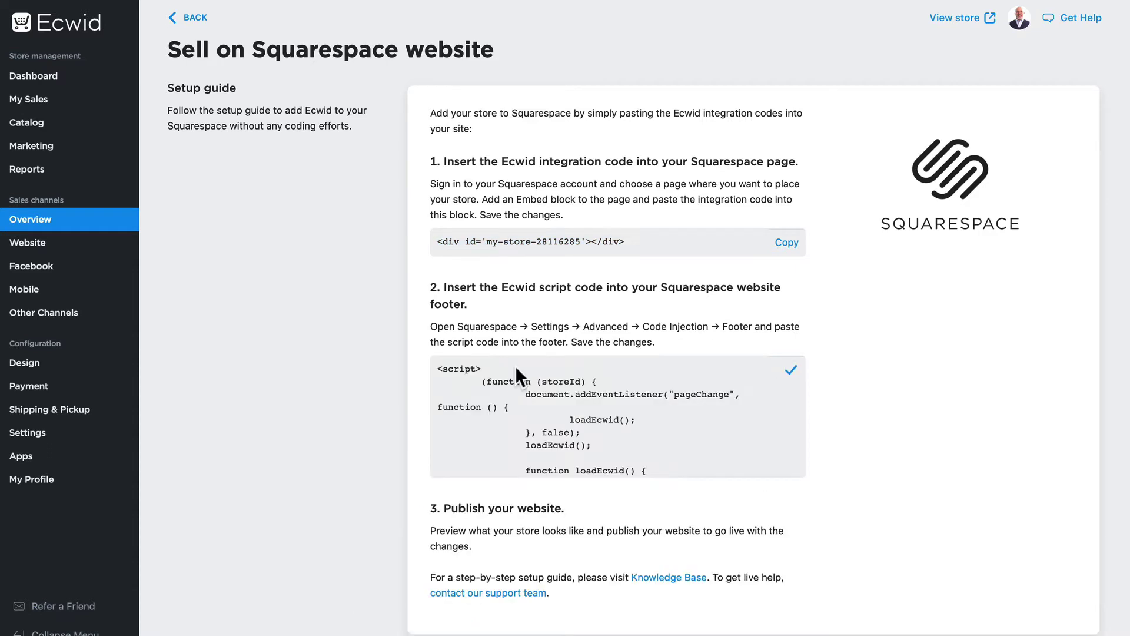
Step: Paste the Ecwid script into Settings > Advanced > Code Injection Footer and save it
click(544, 2)
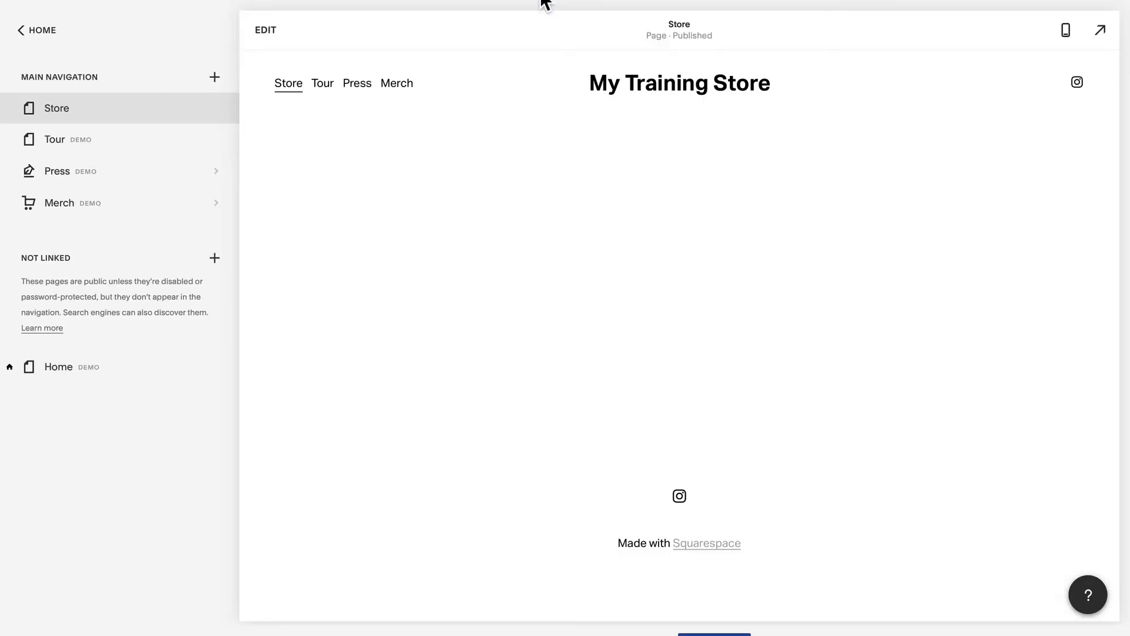
click(35, 34)
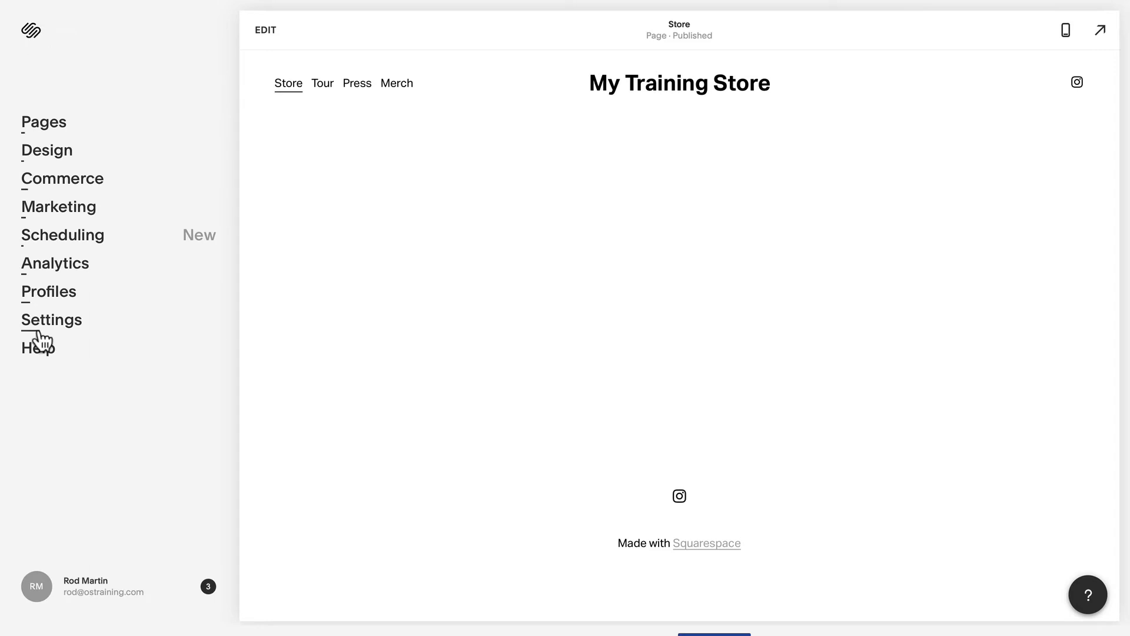
click(39, 320)
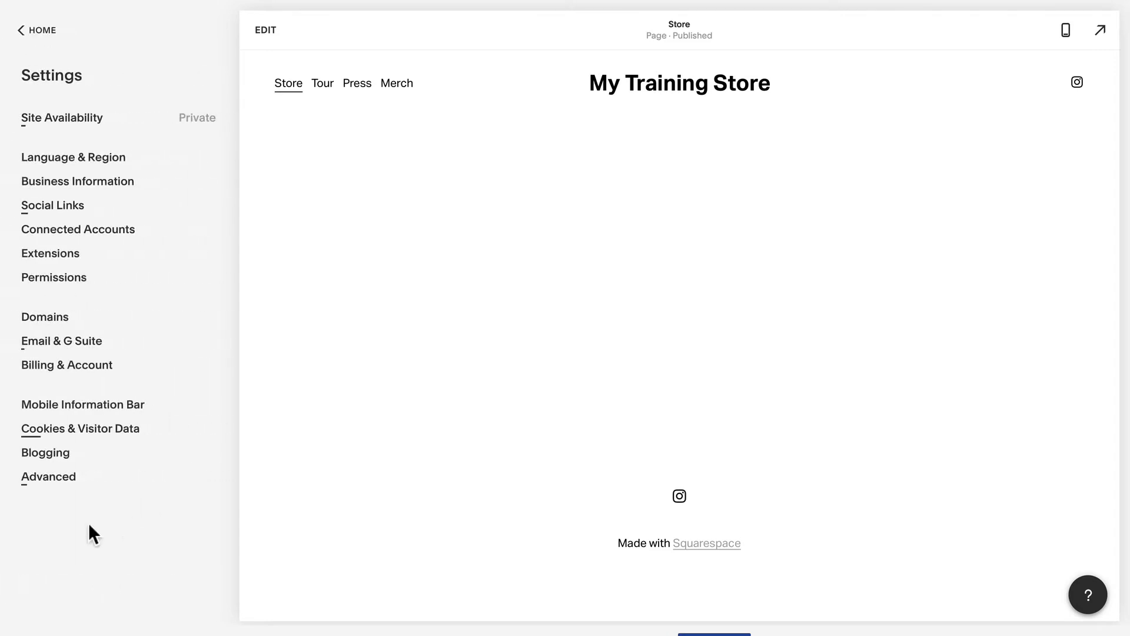
click(41, 478)
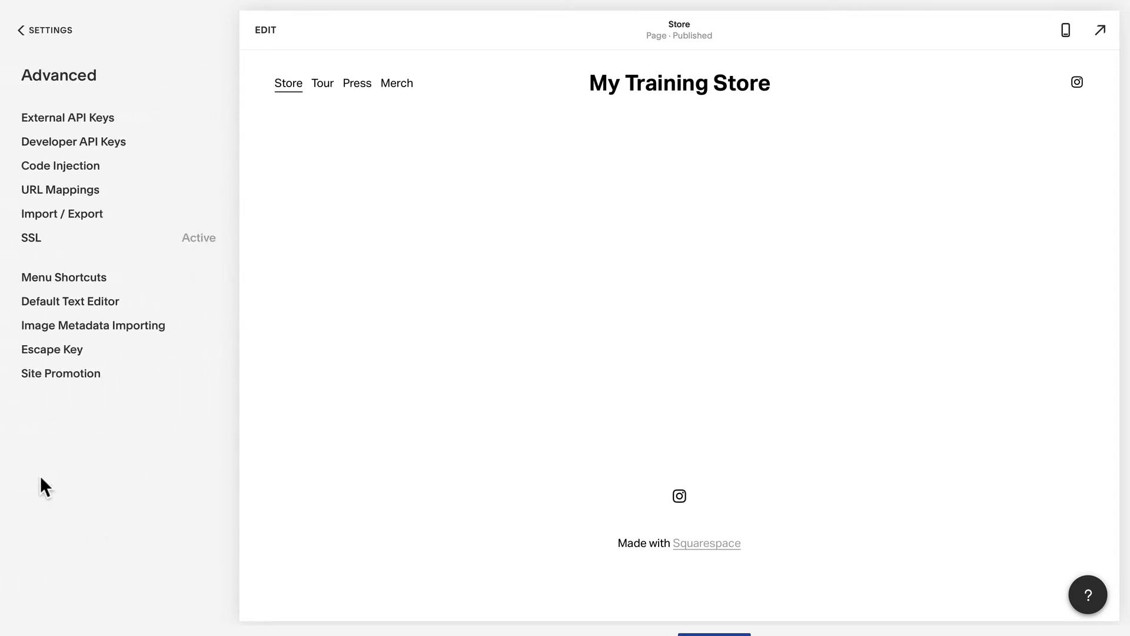
click(46, 168)
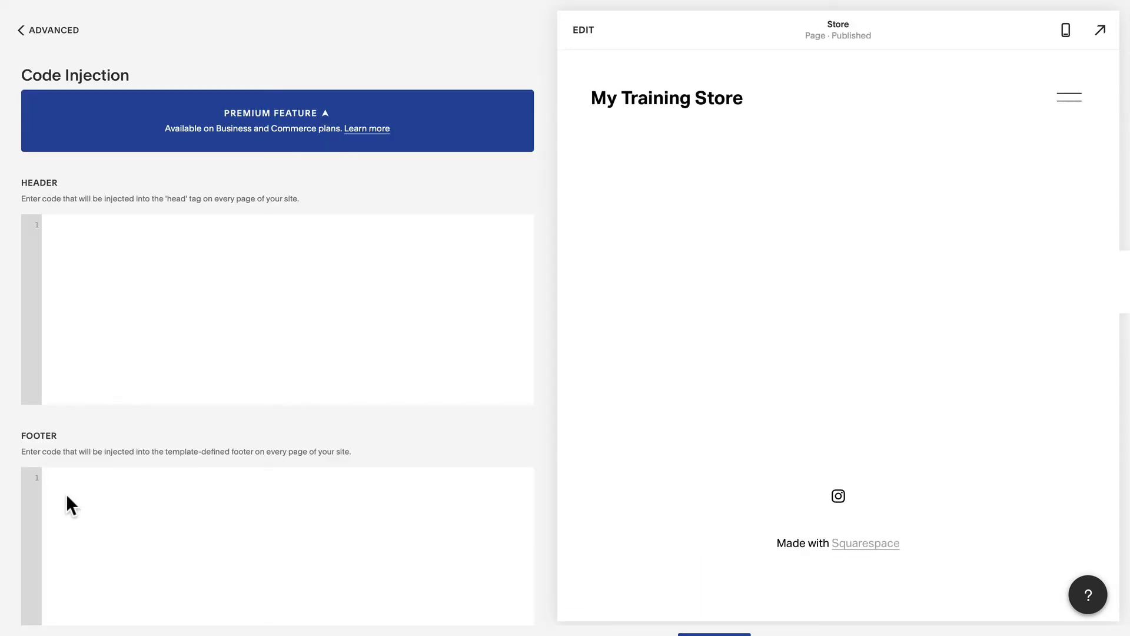
key(ctrl+v)
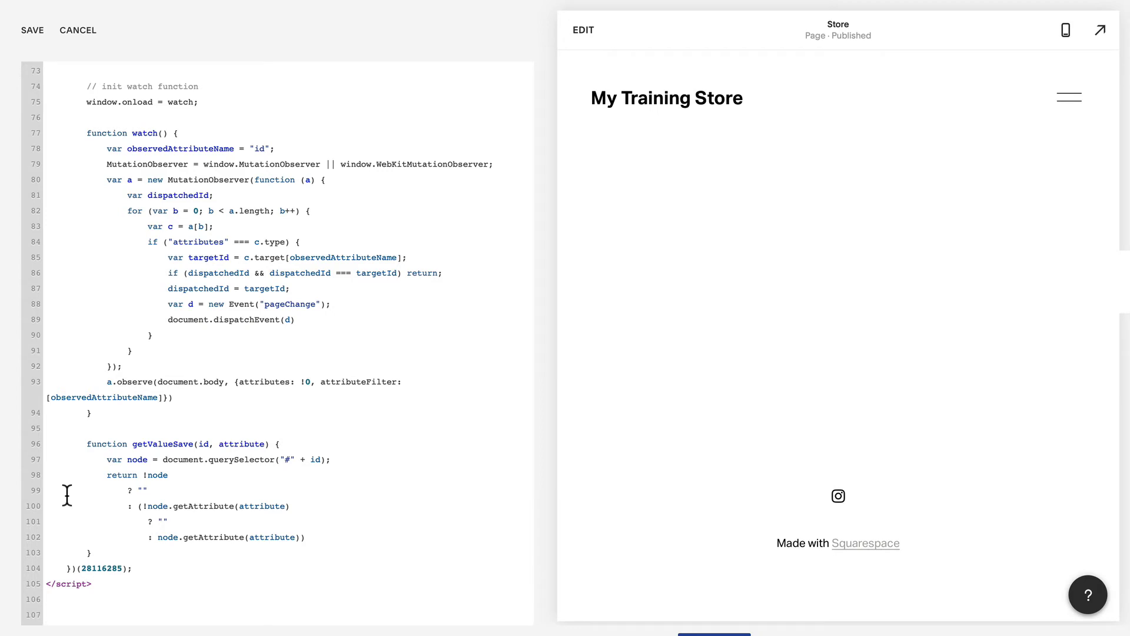
click(32, 33)
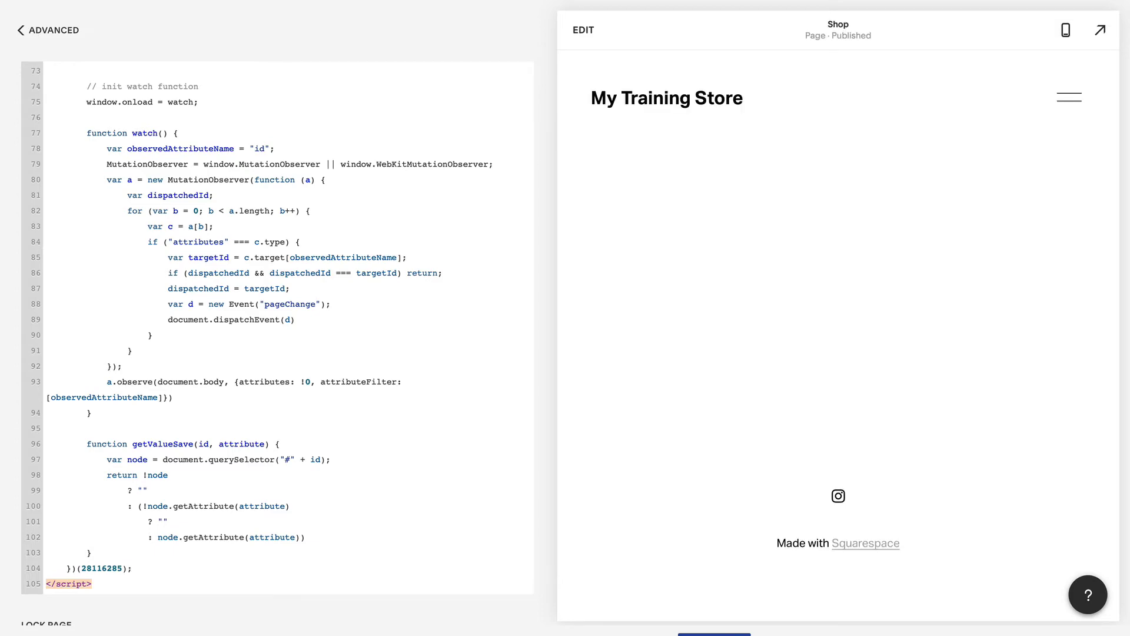
click(20, 30)
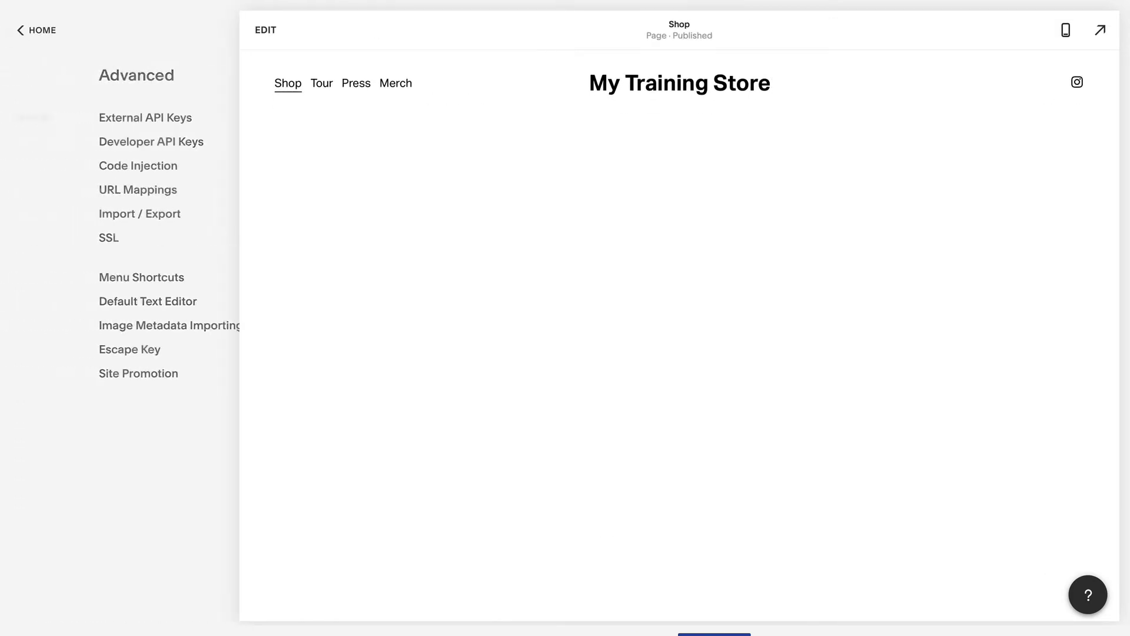
click(15, 31)
Step: Reveal and copy Ecwid's Additional Shopping Bag code, then return to the Squarespace Home page
click(37, 31)
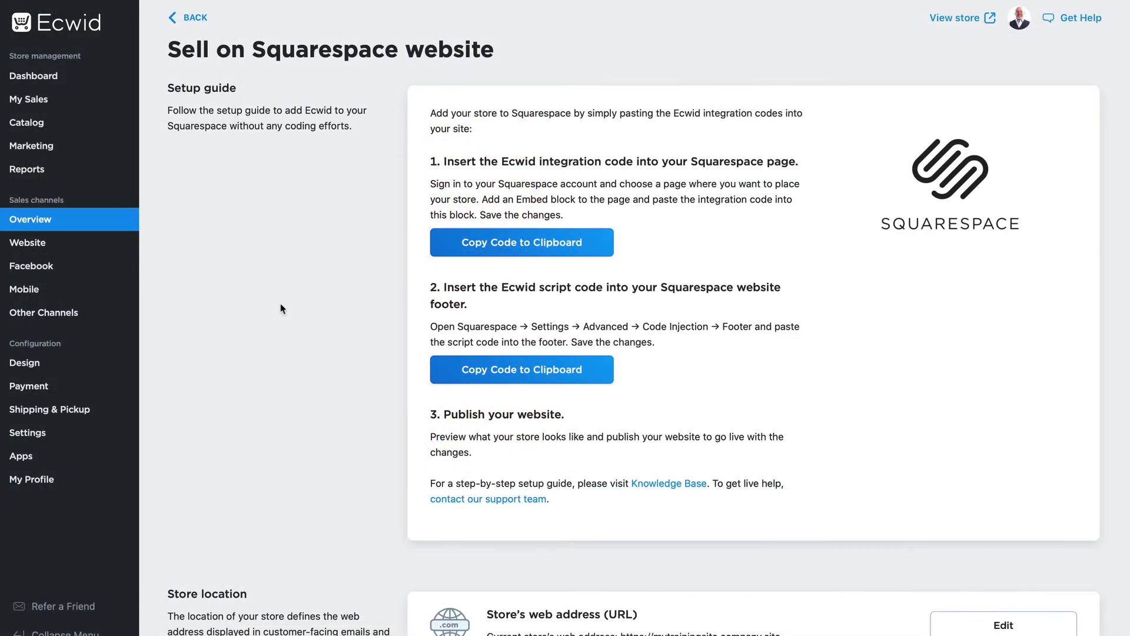
scroll(281, 303, down, 5)
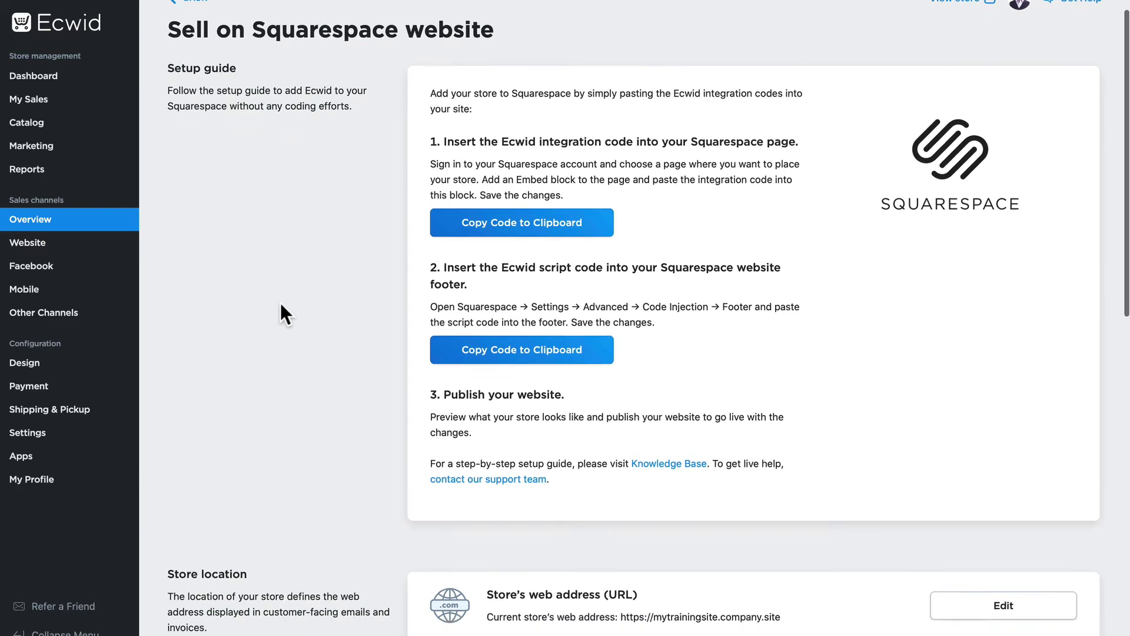
scroll(281, 304, down, 5)
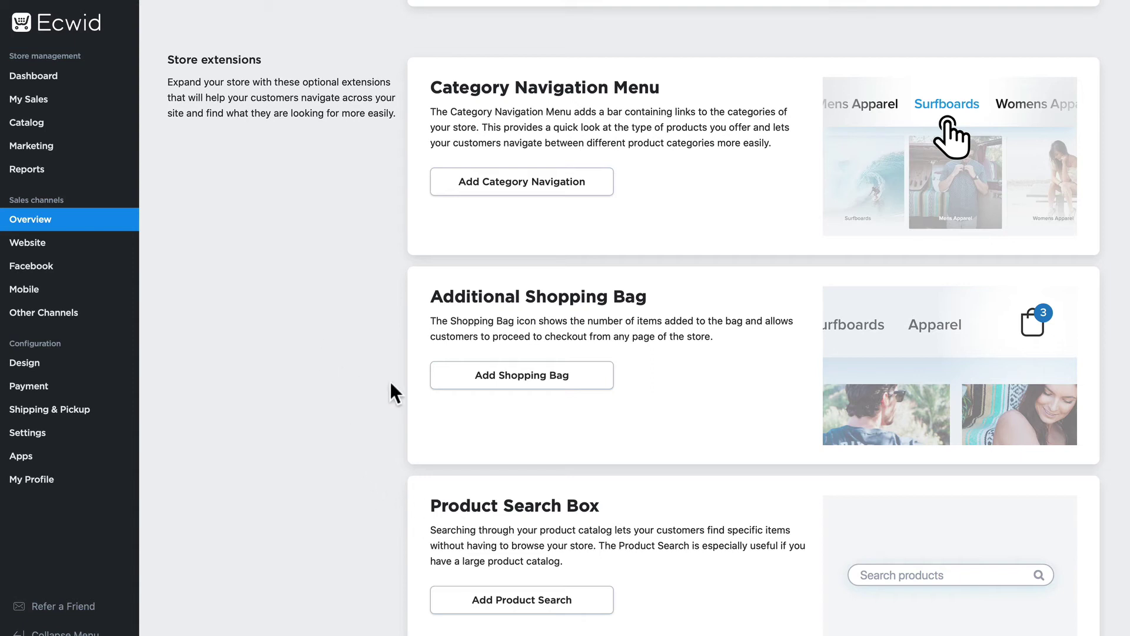
click(522, 386)
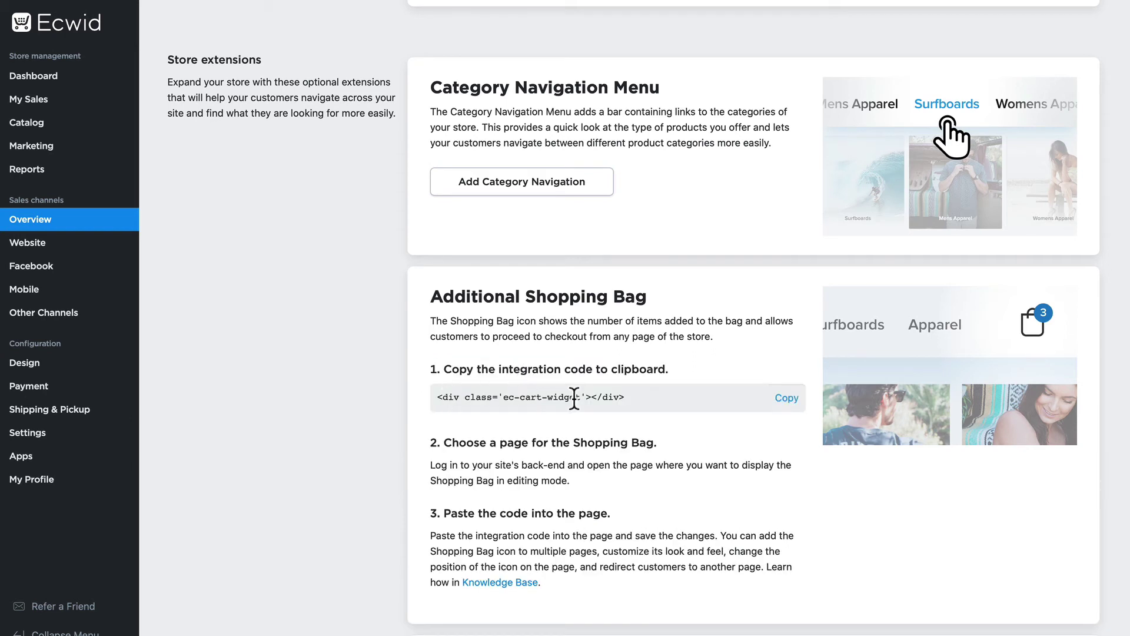
click(555, 2)
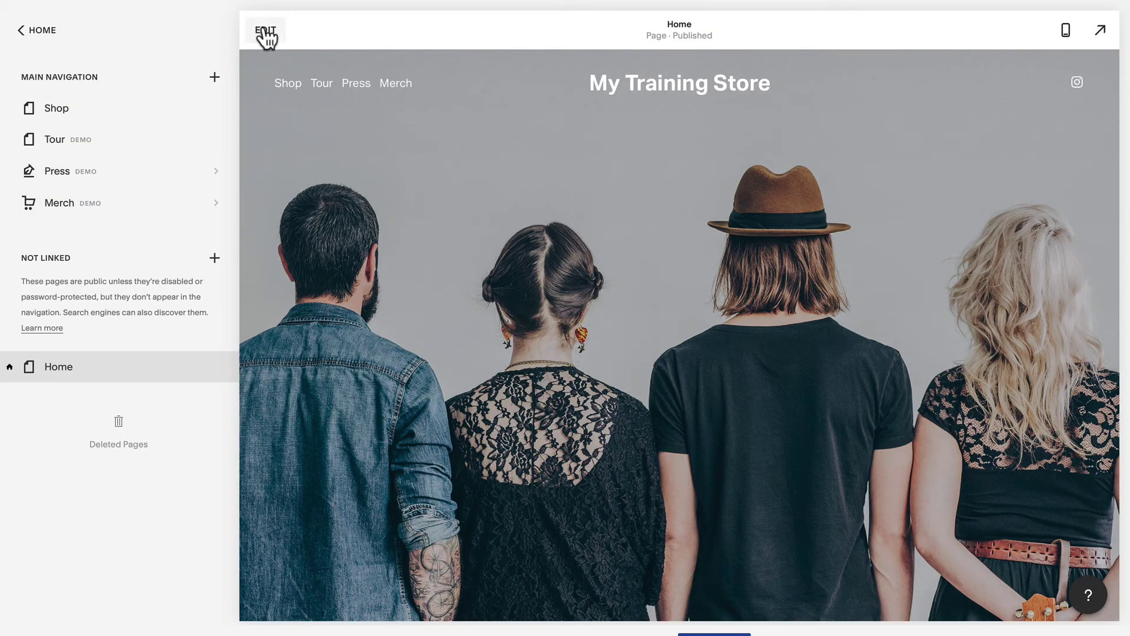
Step: Insert a Code block above the album text on the Home page
click(265, 30)
scroll(350, 135, down, 6)
scroll(349, 133, down, 3)
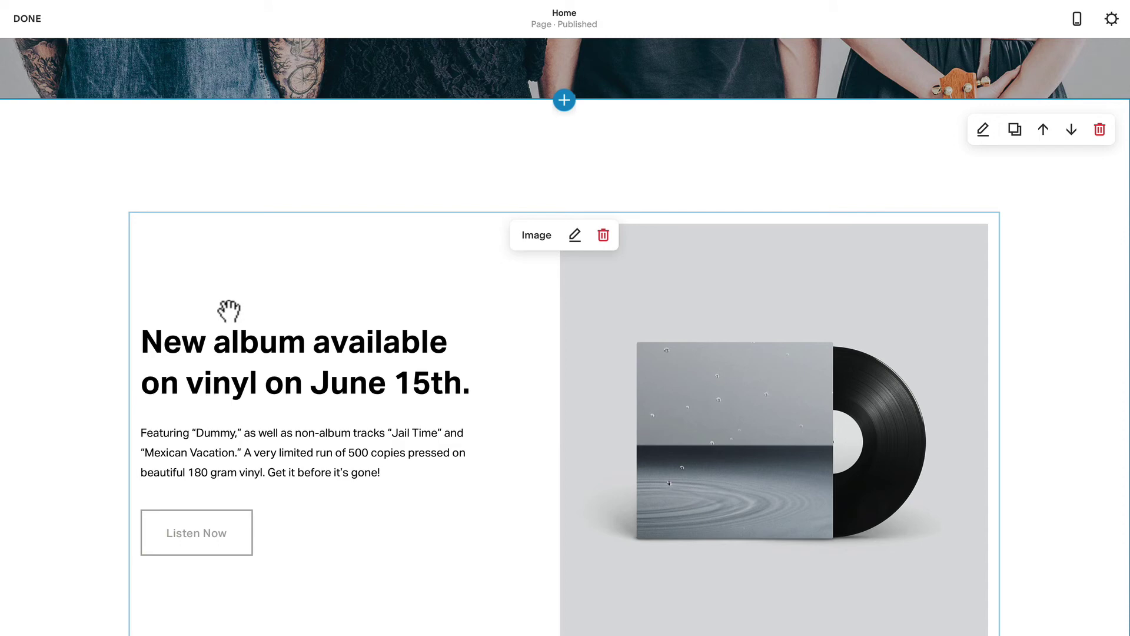
drag(229, 310, 132, 223)
click(130, 213)
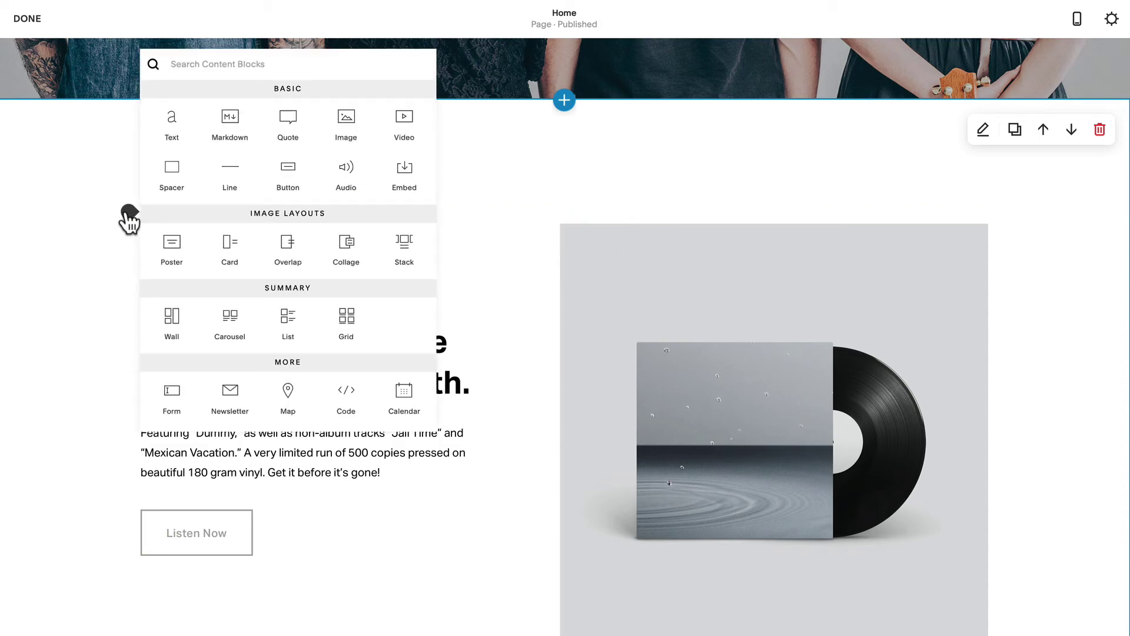
click(347, 395)
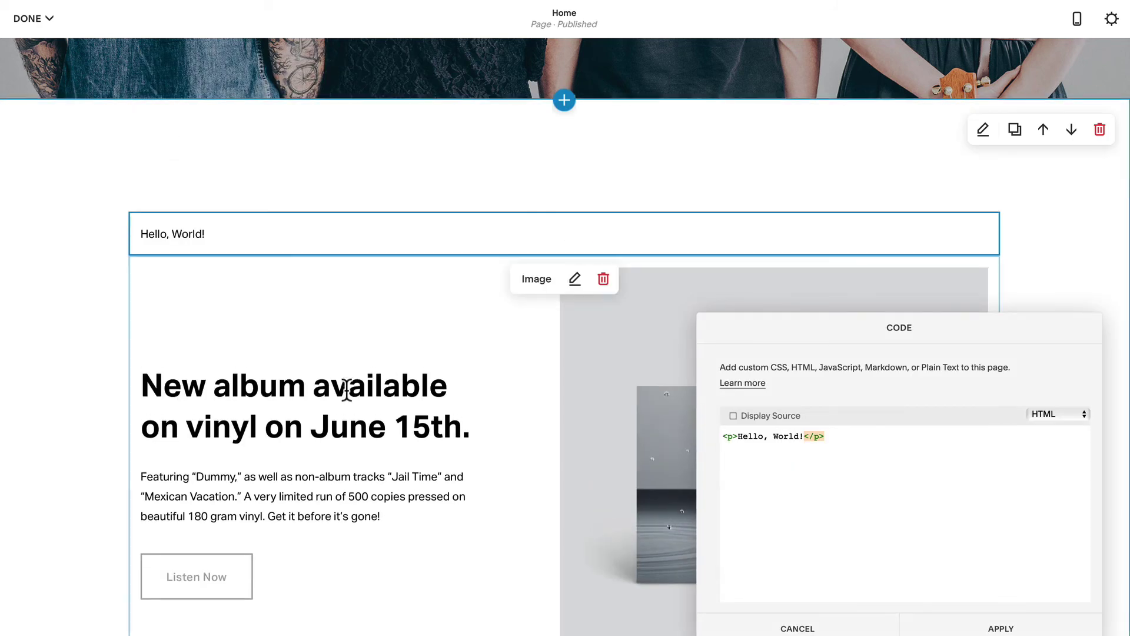
Step: Replace the sample code with the ec-cart-widget div, apply it, and save the page
click(719, 436)
key(ctrl+a)
text(<div class='ec-cart-widget'></div>)
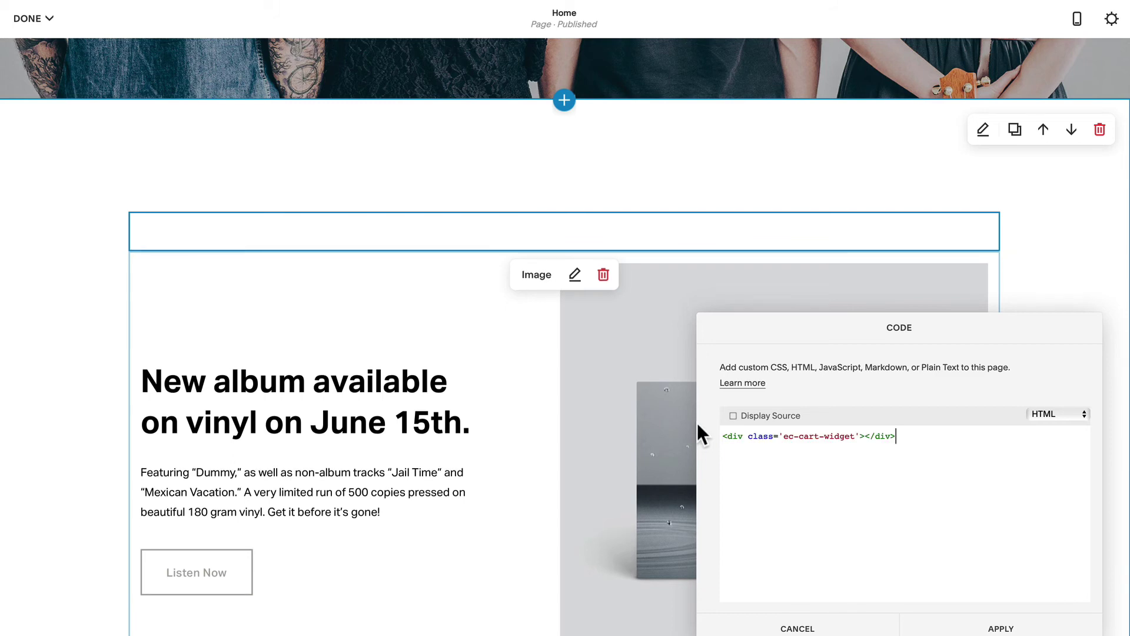
click(1002, 628)
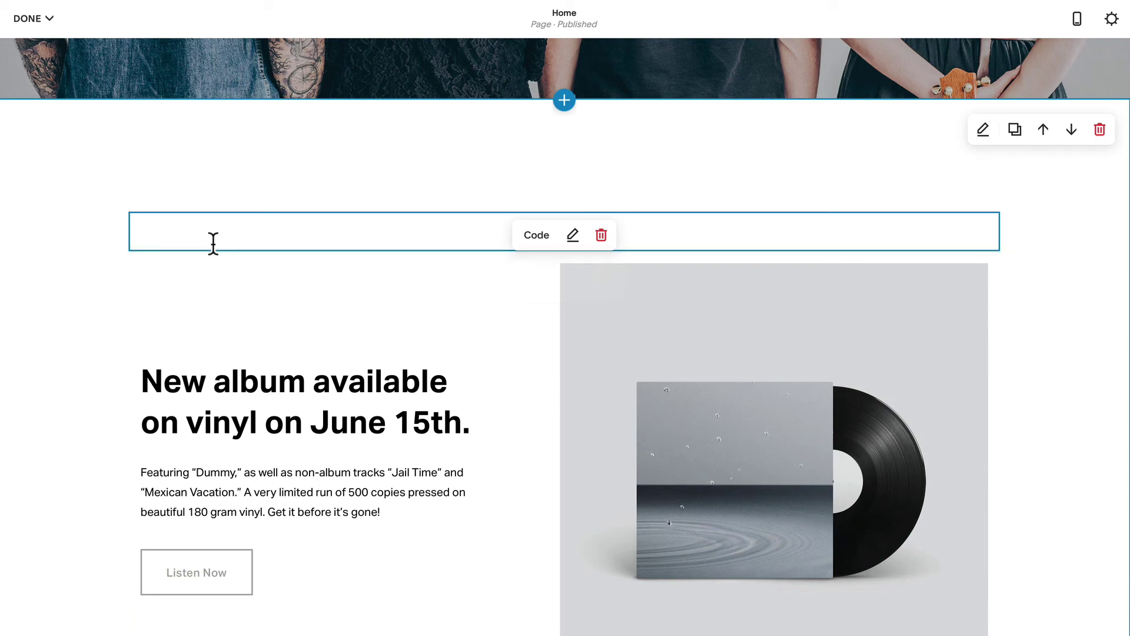
click(31, 20)
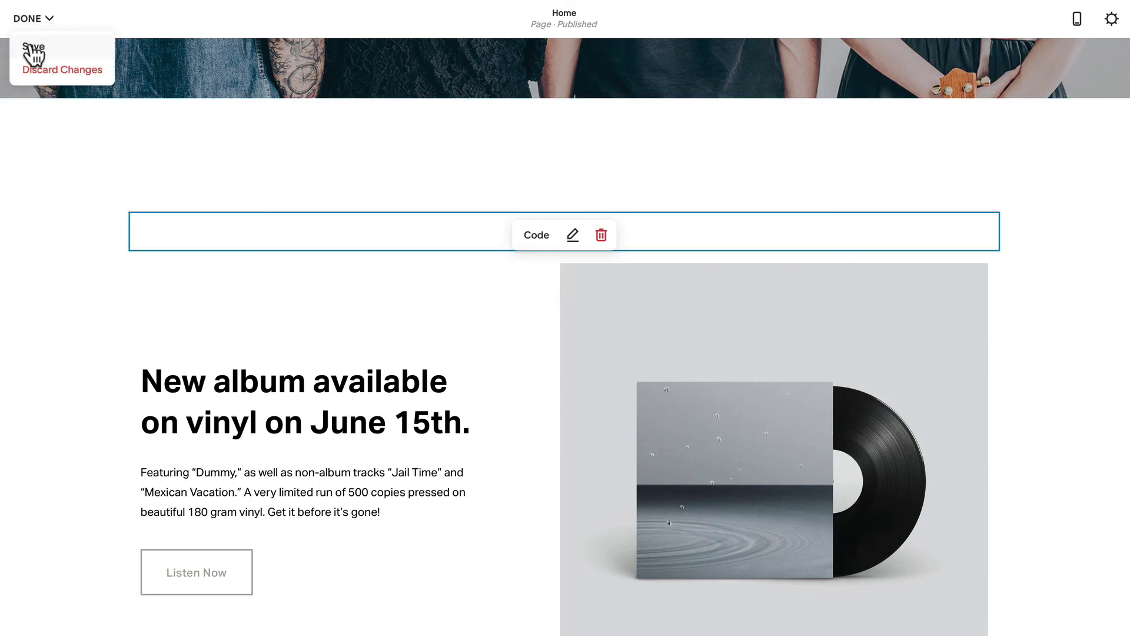
click(28, 47)
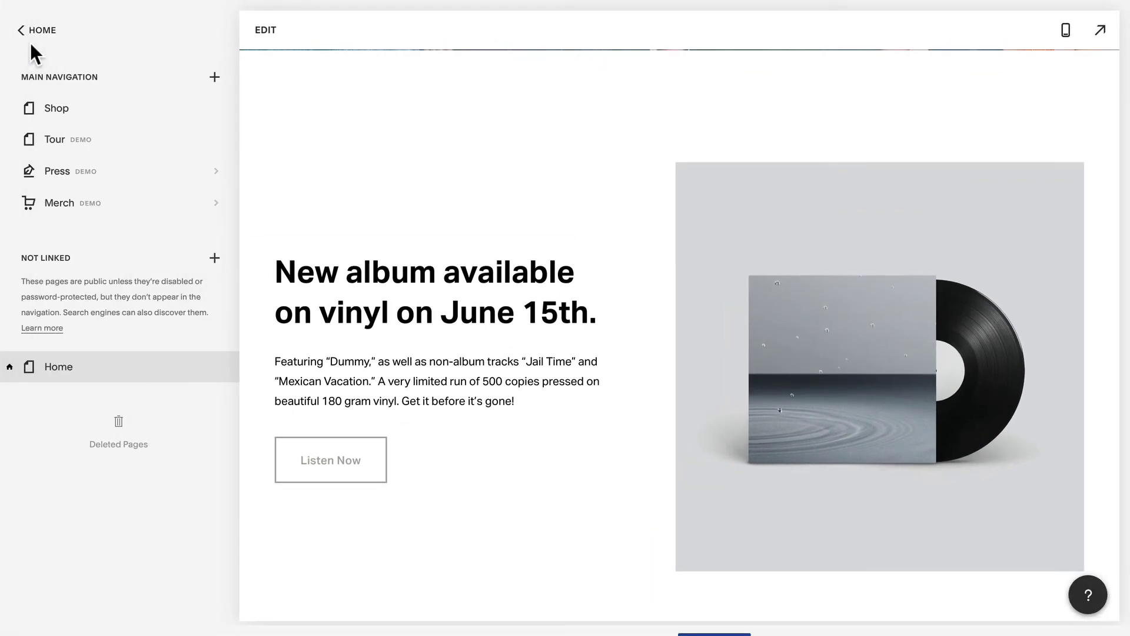
Step: Scroll the Home preview to check the shopping bag icon showing a count of 1
scroll(285, 177, down, 5)
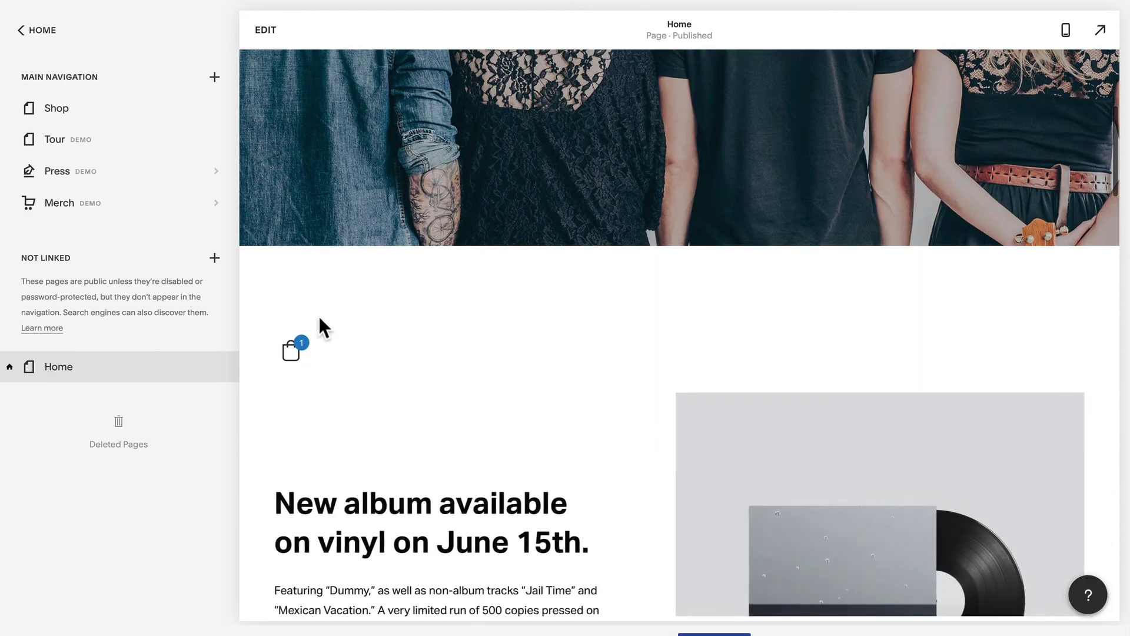